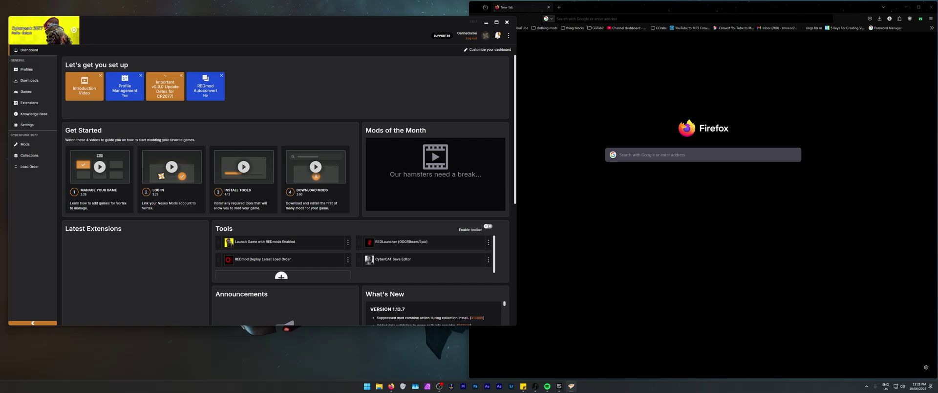
Show the list of installed Cyberpunk 2077 mods.
{"action": "left_click", "coordinate": [25, 144]}
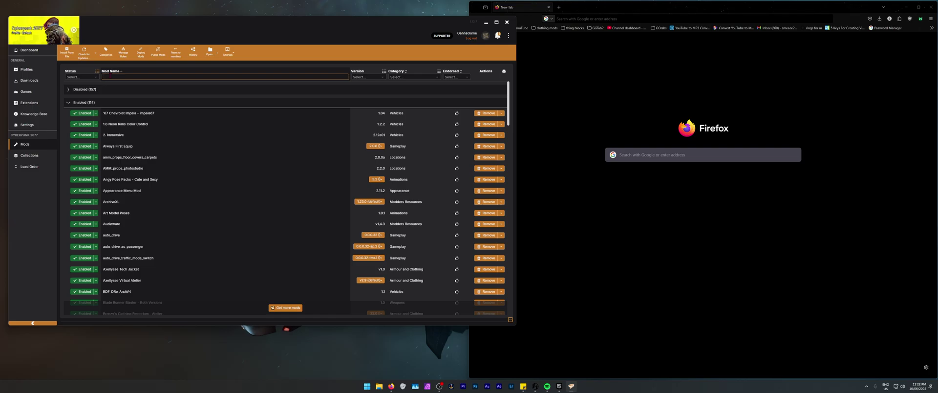
{"action": "left_click", "coordinate": [292, 12]}
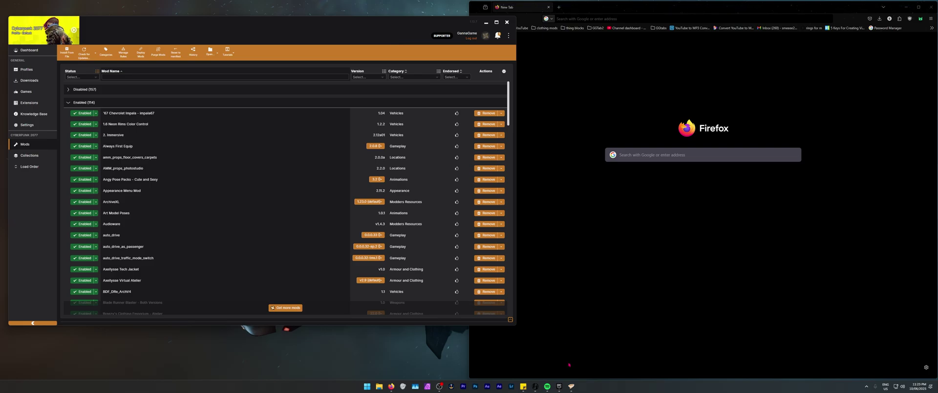
Switch to Epic Games Launcher and check the auto update setting in Cyberpunk 2077's management options.
{"action": "left_click", "coordinate": [560, 386]}
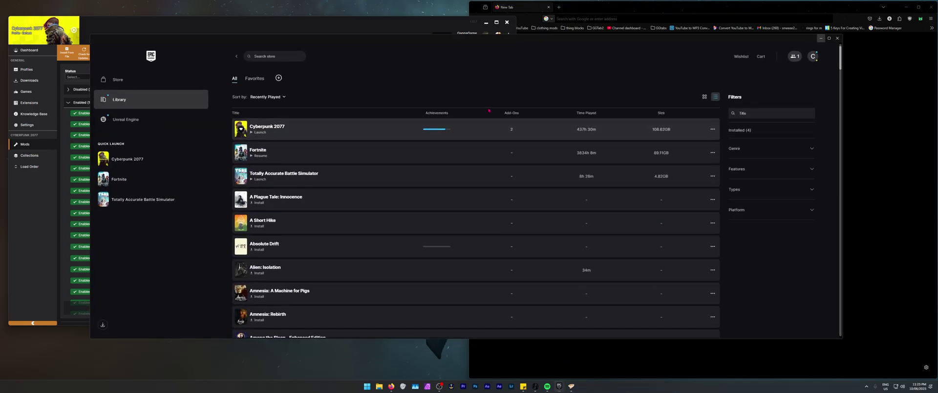
{"action": "left_click", "coordinate": [713, 130]}
{"action": "left_click", "coordinate": [731, 228]}
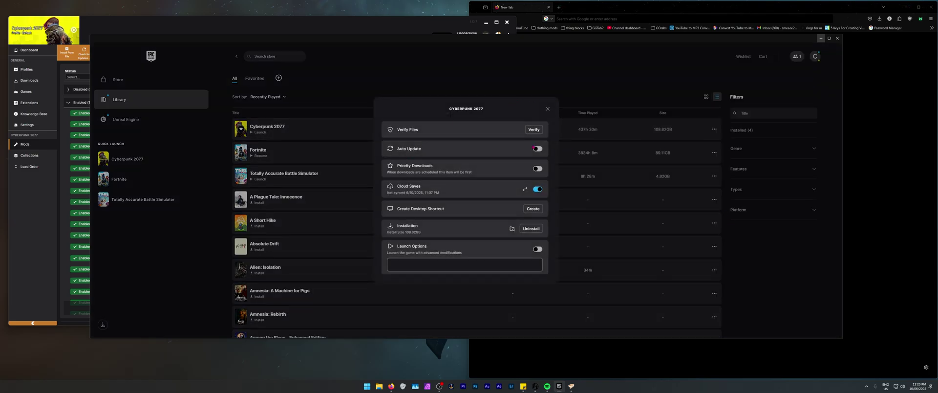
{"action": "left_click", "coordinate": [548, 108]}
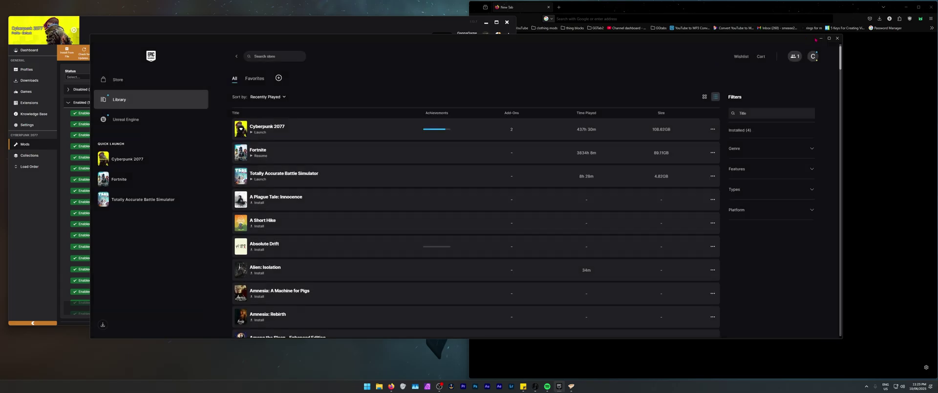
{"action": "left_click", "coordinate": [821, 39]}
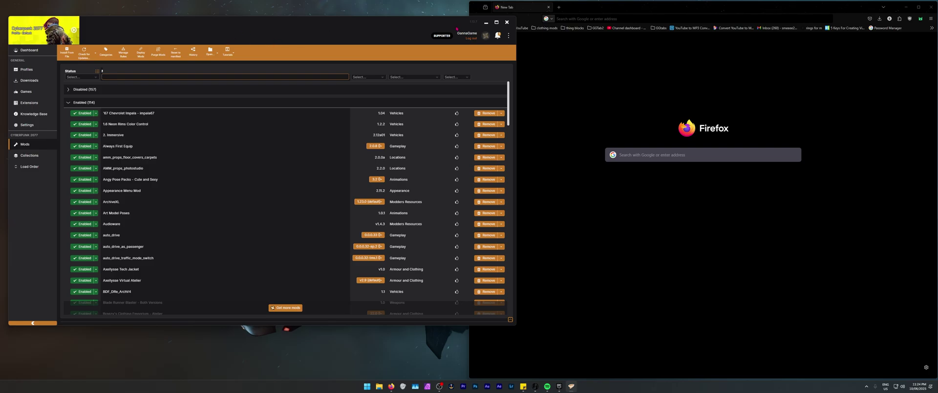
Bring up the Cyberpunk 2077 game launcher through Epic Games, toggle its Enable mods setting, and close the launcher.
{"action": "left_click", "coordinate": [487, 23]}
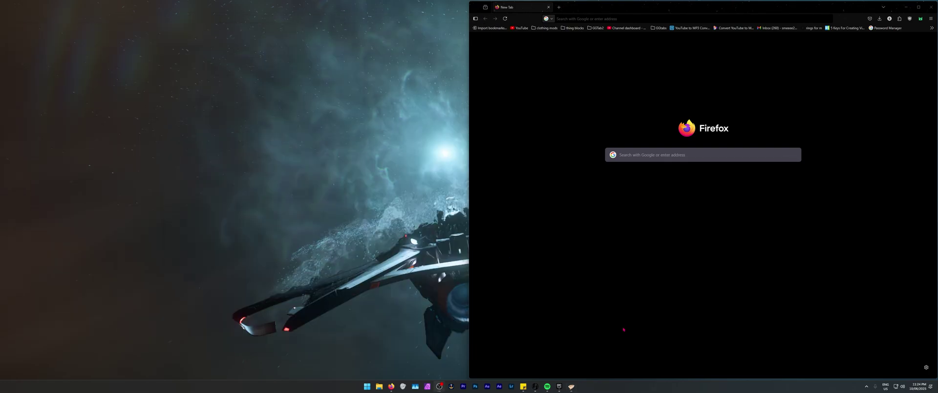
{"action": "left_click", "coordinate": [560, 386]}
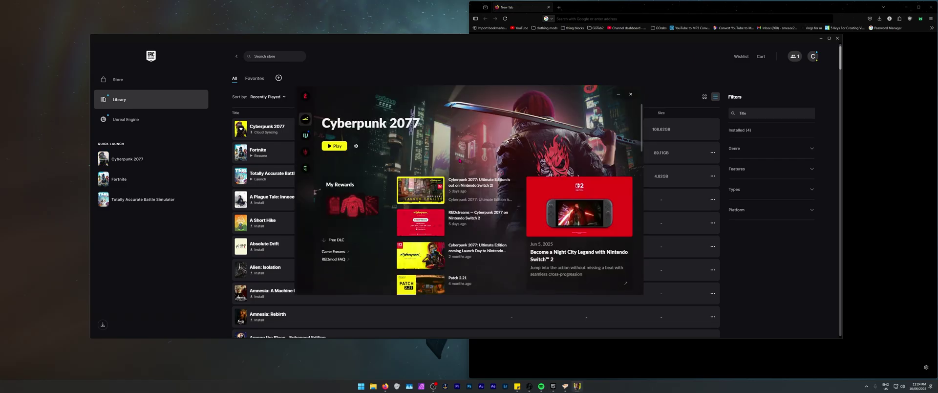
{"action": "left_click_drag", "start_coordinate": [400, 91], "coordinate": [411, 85]}
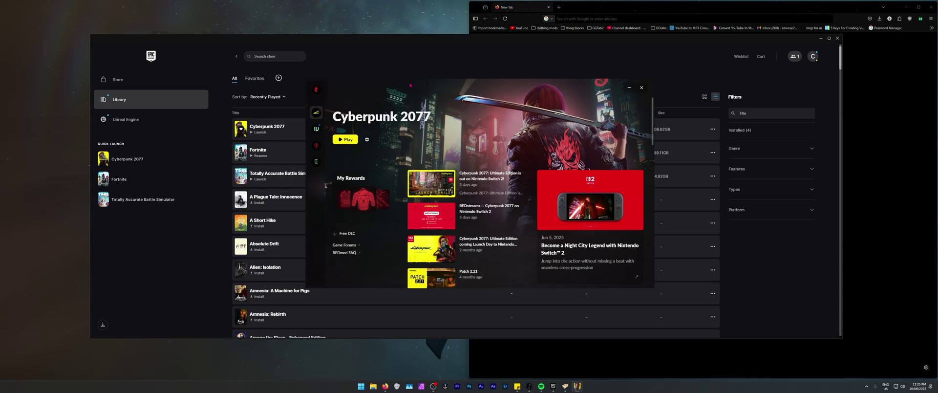
{"action": "left_click", "coordinate": [368, 142]}
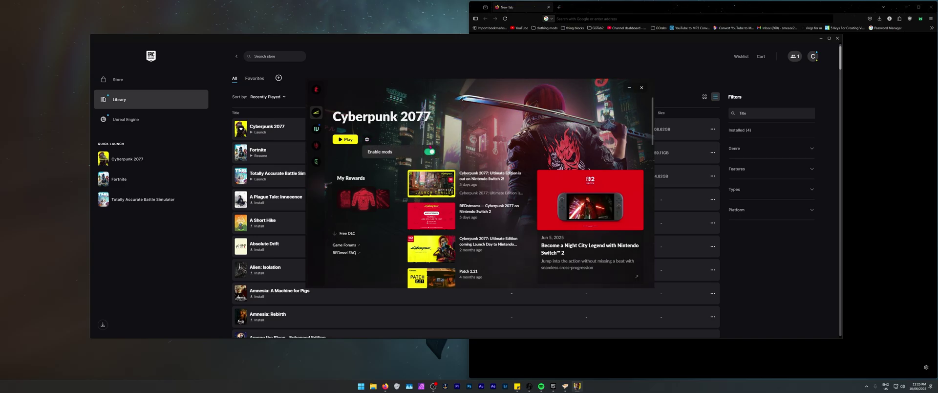
{"action": "left_click", "coordinate": [430, 152]}
{"action": "key", "text": "alt+F4"}
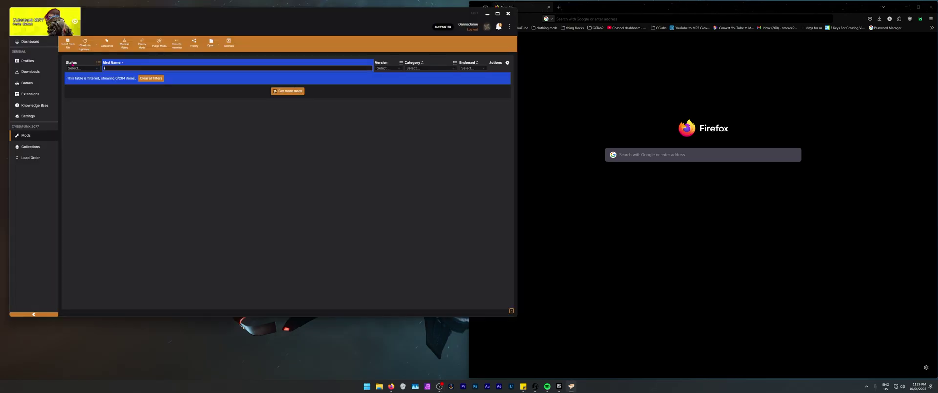
Clear the mod name filter and try to add a new Cyberpunk 2077 profile.
{"action": "key", "text": "BackSpace"}
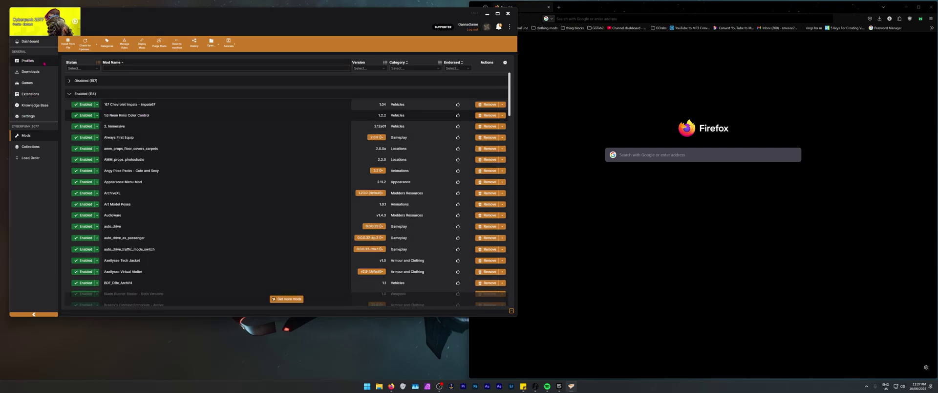
{"action": "left_click", "coordinate": [27, 60]}
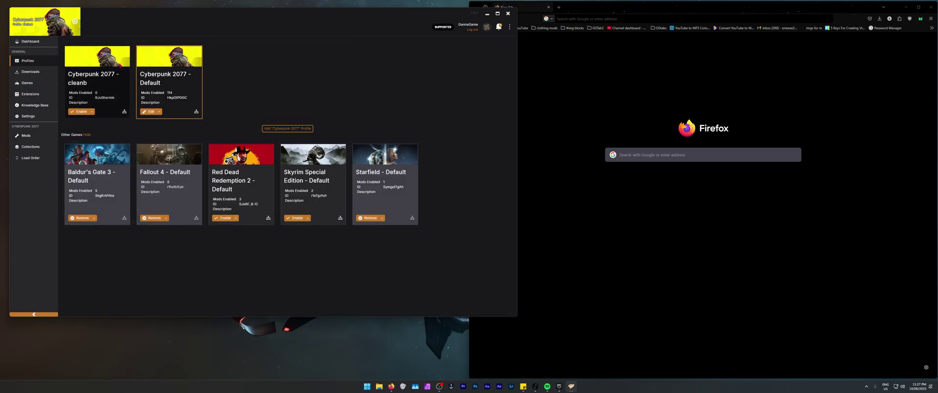
{"action": "left_click", "coordinate": [285, 129]}
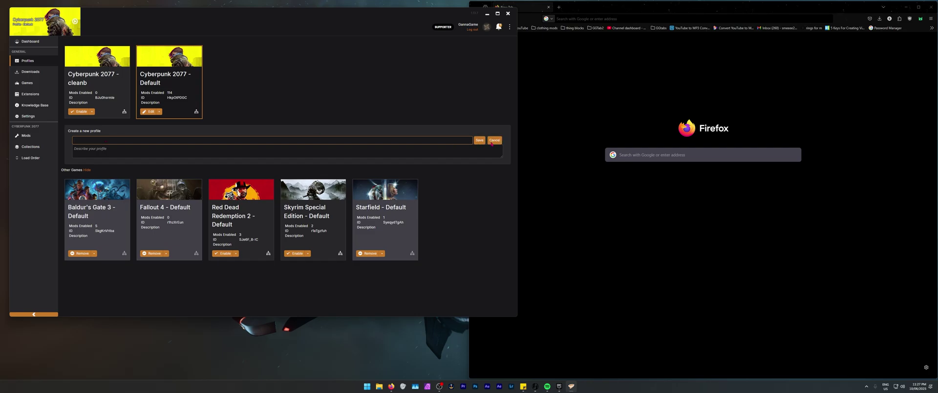
{"action": "left_click", "coordinate": [495, 140]}
Enable the Cyberpunk 2077 cleanb profile to check its mod list, and switch back to the Default profile.
{"action": "left_click", "coordinate": [81, 112]}
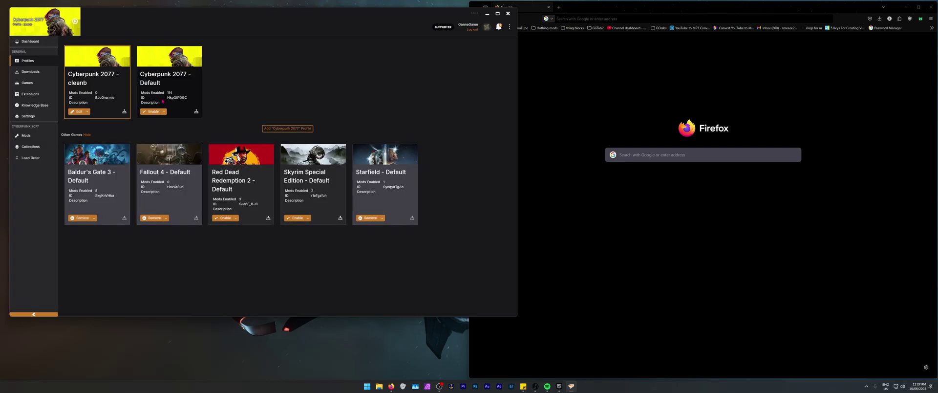
{"action": "left_click", "coordinate": [26, 135]}
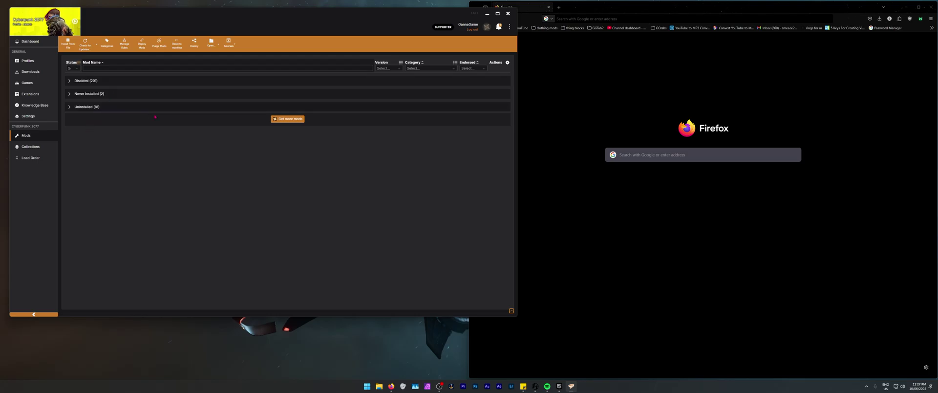
{"action": "left_click", "coordinate": [27, 61]}
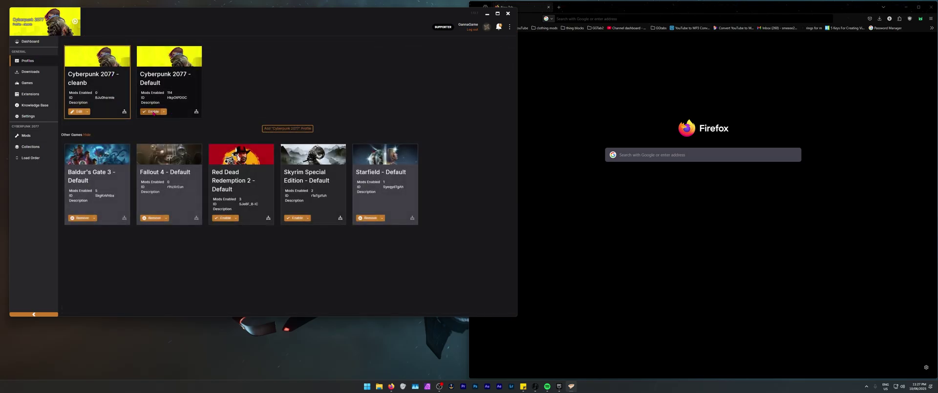
{"action": "left_click", "coordinate": [560, 386]}
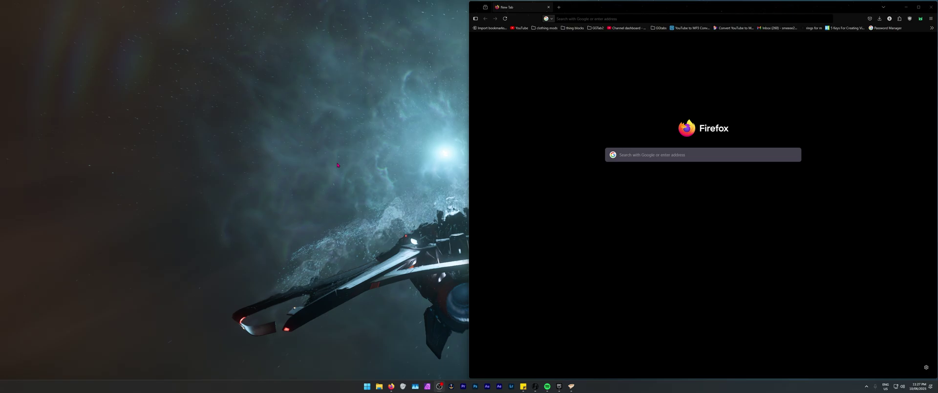
Filter the Vortex mod list by "cyb", view the actions available for the Cyber Engine Tweaks mod, and close Vortex.
{"action": "key", "text": "alt+Tab"}
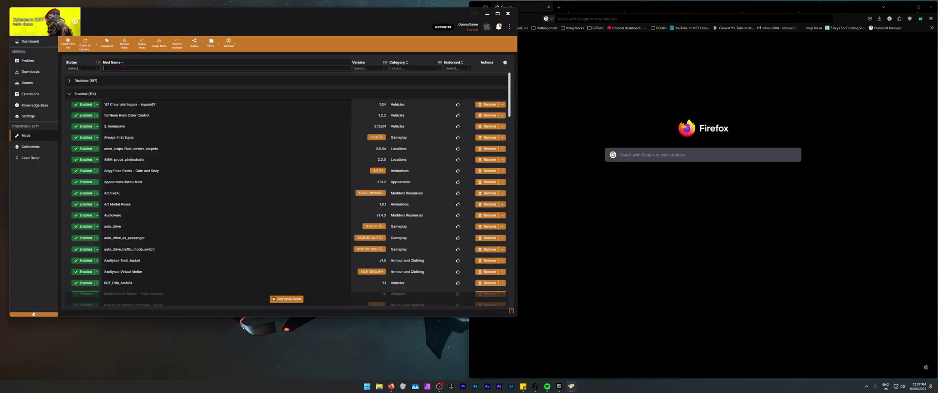
{"action": "type", "text": "cyb"}
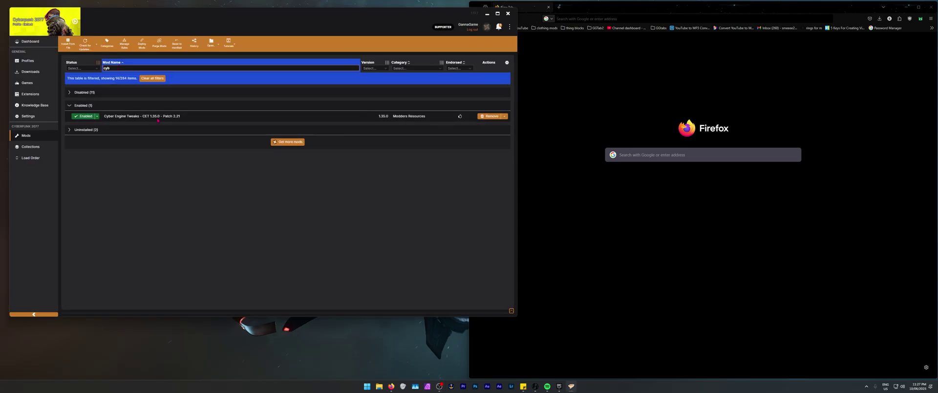
{"action": "right_click", "coordinate": [163, 117]}
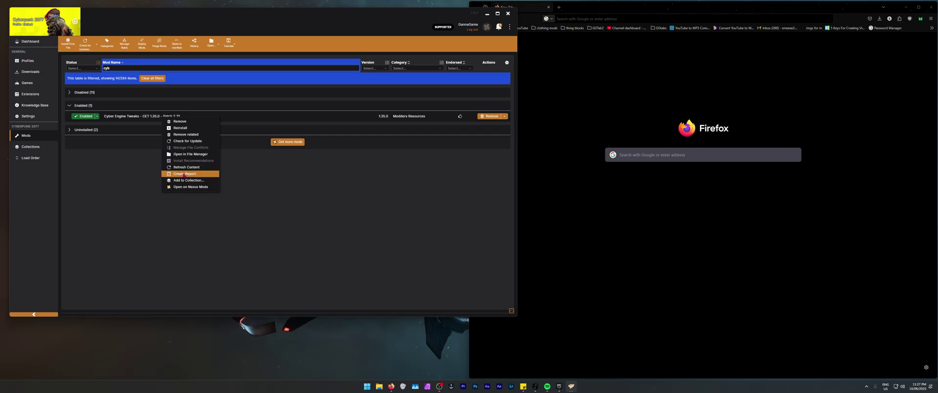
{"action": "left_click", "coordinate": [301, 197]}
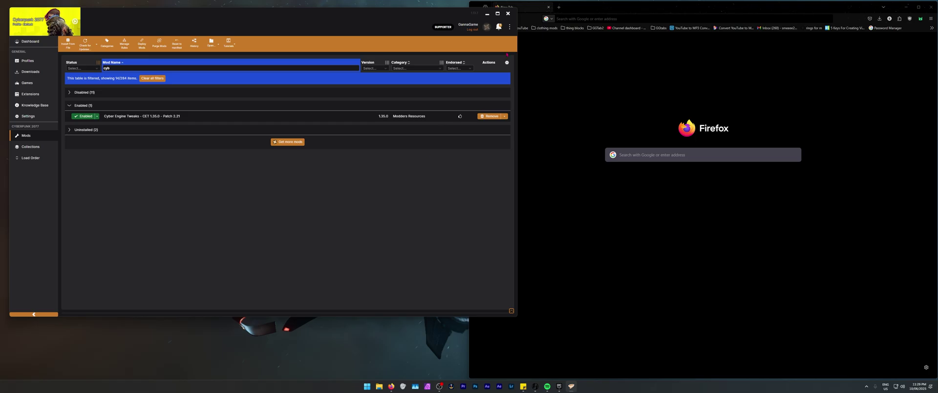
{"action": "left_click", "coordinate": [508, 13]}
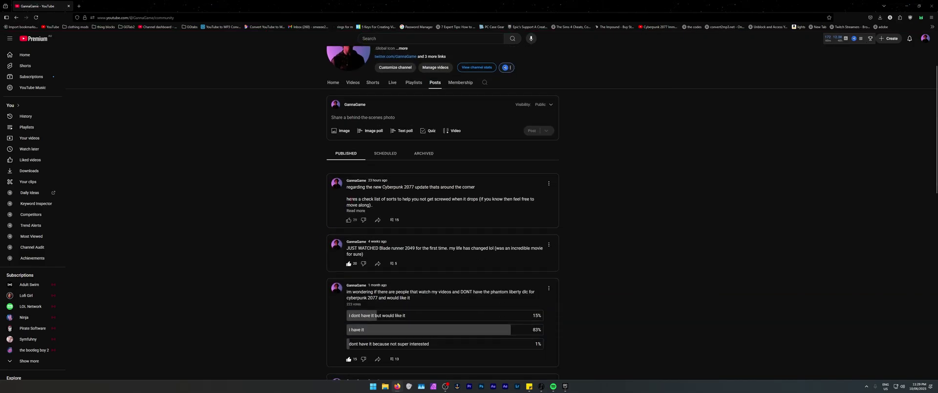
Expand the YouTube channel post about the new Cyberpunk 2077 update, examine its checklist, and open the post on its own page.
{"action": "left_click", "coordinate": [356, 209]}
{"action": "scroll", "coordinate": [293, 201], "scroll_direction": "down", "scroll_amount": 1}
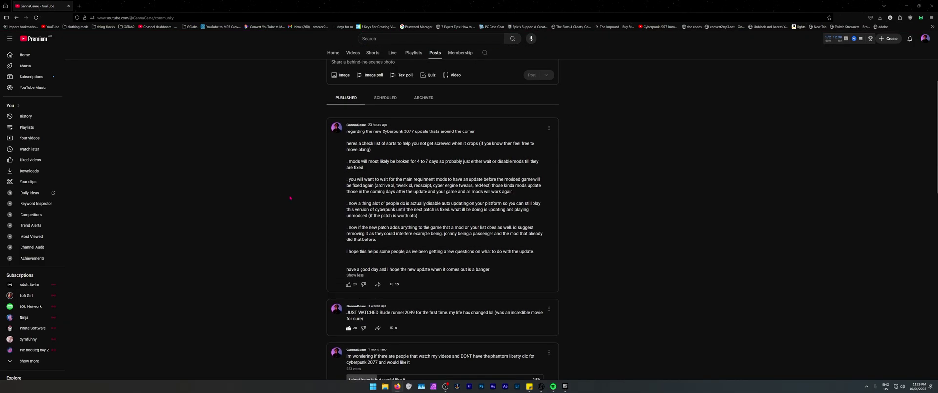
{"action": "left_click_drag", "start_coordinate": [276, 218], "coordinate": [276, 176]}
{"action": "left_click", "coordinate": [276, 199]}
{"action": "left_click_drag", "start_coordinate": [346, 146], "coordinate": [515, 262]}
{"action": "left_click", "coordinate": [261, 202]}
{"action": "left_click_drag", "start_coordinate": [541, 161], "coordinate": [489, 213]}
{"action": "left_click", "coordinate": [263, 196]}
{"action": "left_click", "coordinate": [333, 182]}
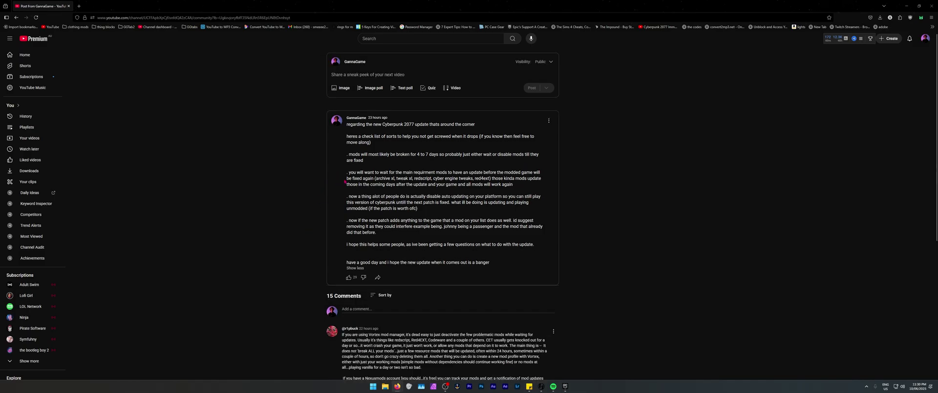